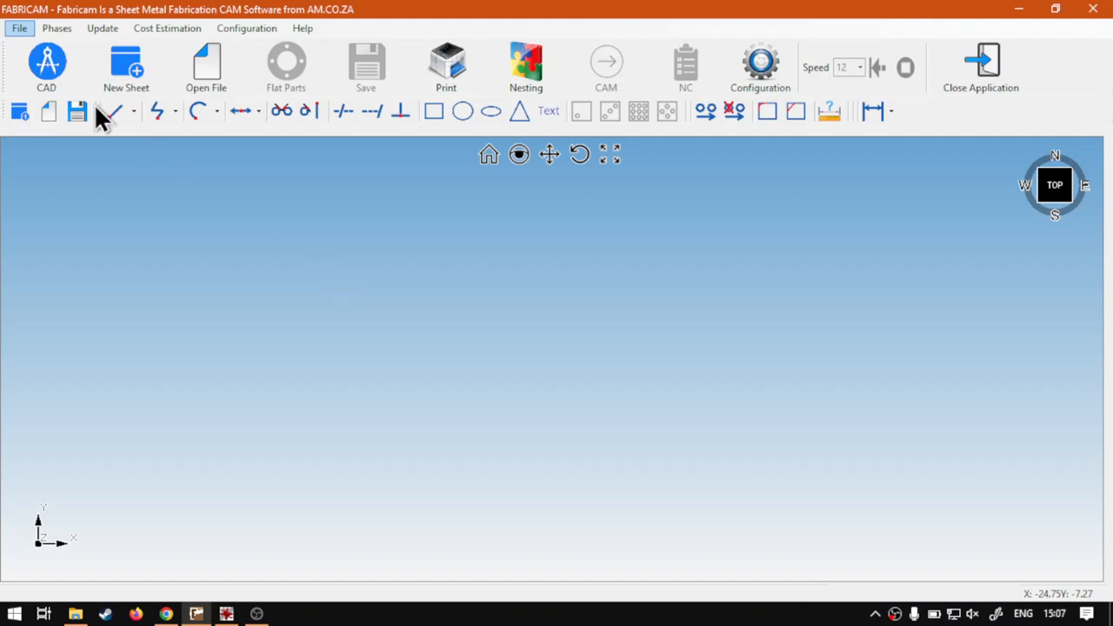
# Close the current CAD drawing and reopen an empty CAD drawing area.
pyautogui.click(19, 28)
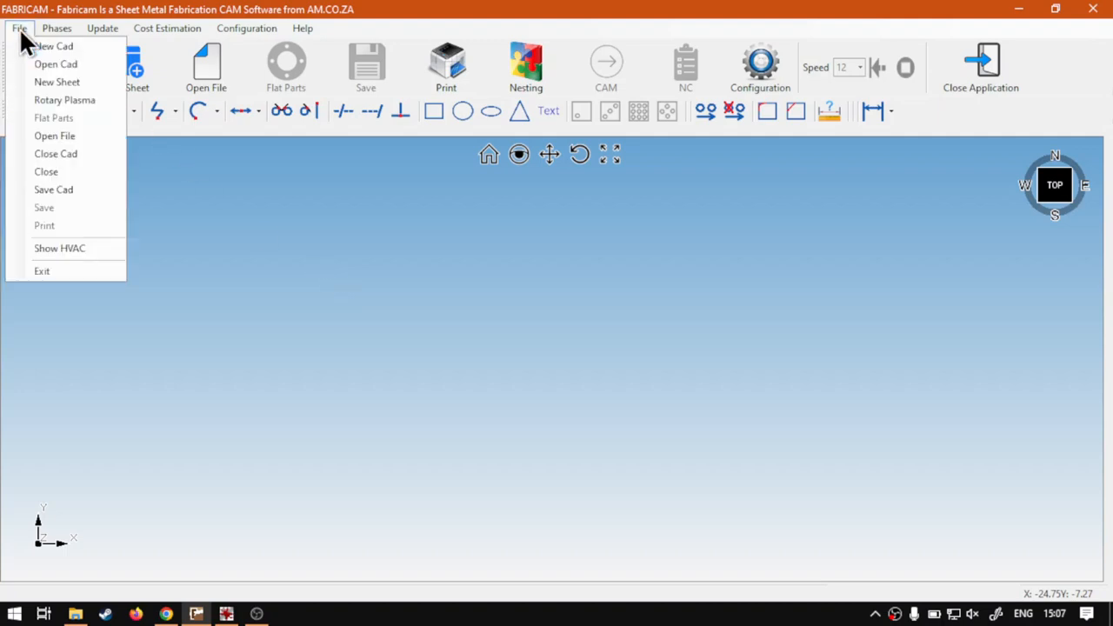
pyautogui.click(68, 153)
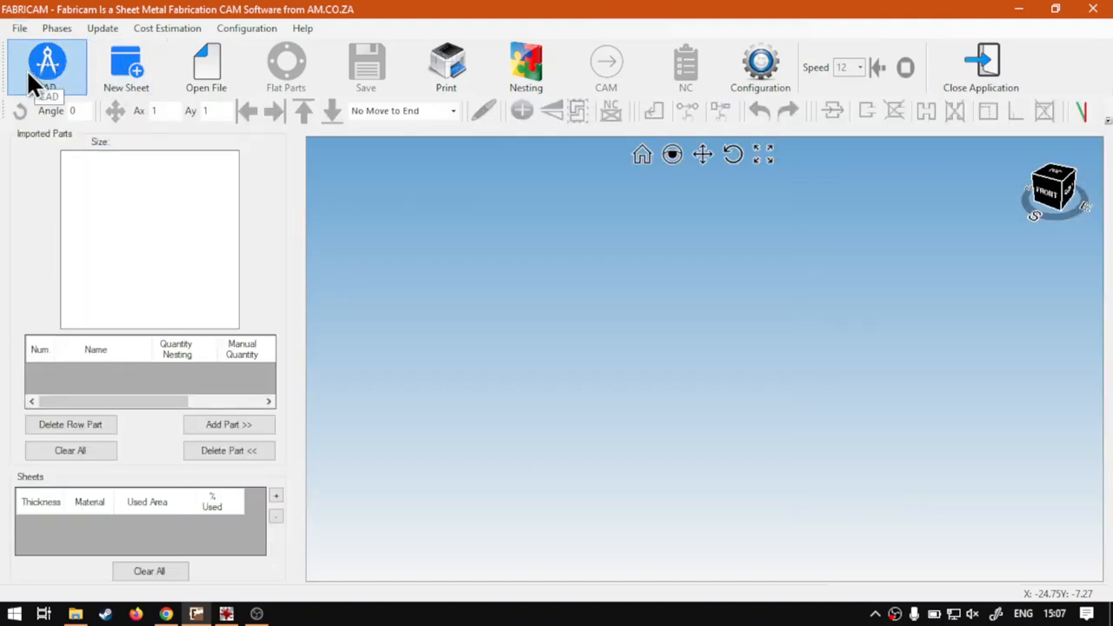
pyautogui.click(67, 68)
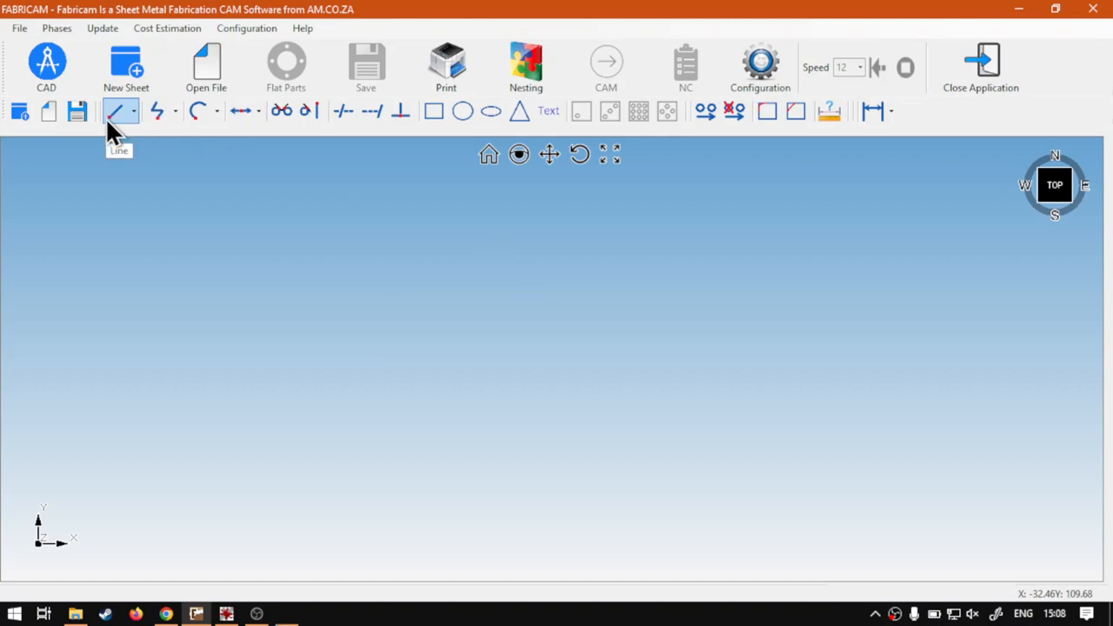
# Examine the two variants offered by the Line tool, Line and Line Two Points, using screen magnification.
pyautogui.press('super+plus')
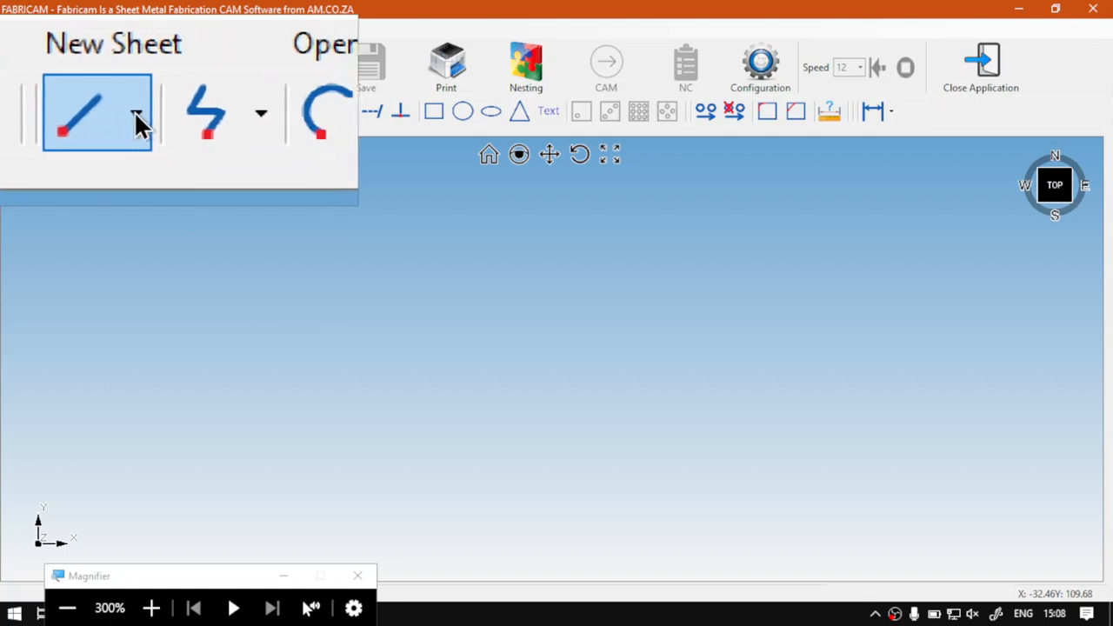
pyautogui.click(135, 112)
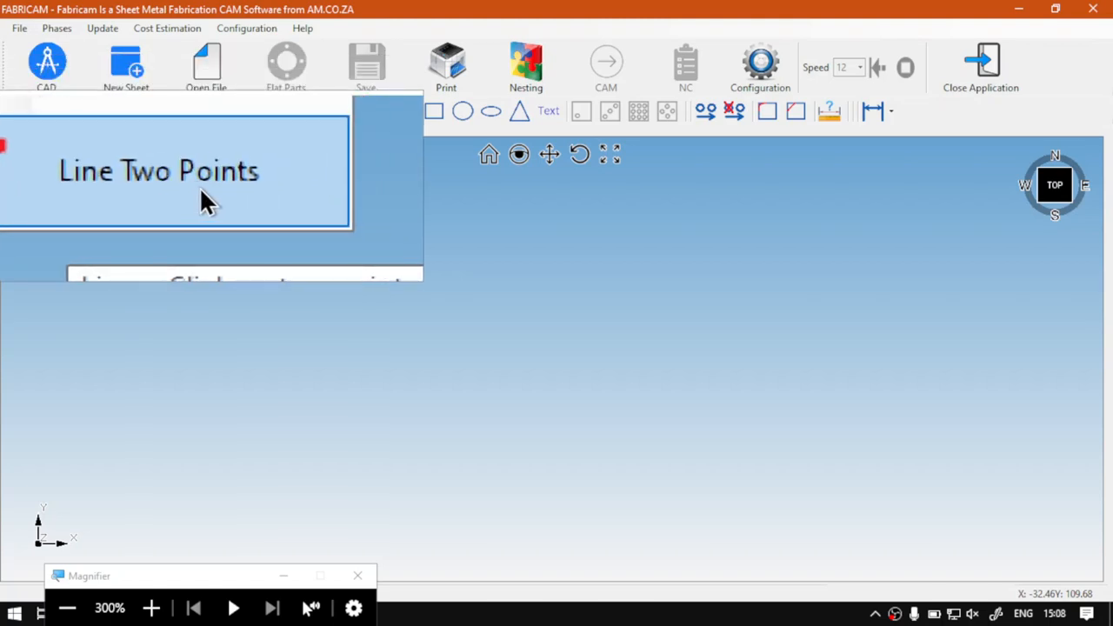
pyautogui.click(125, 146)
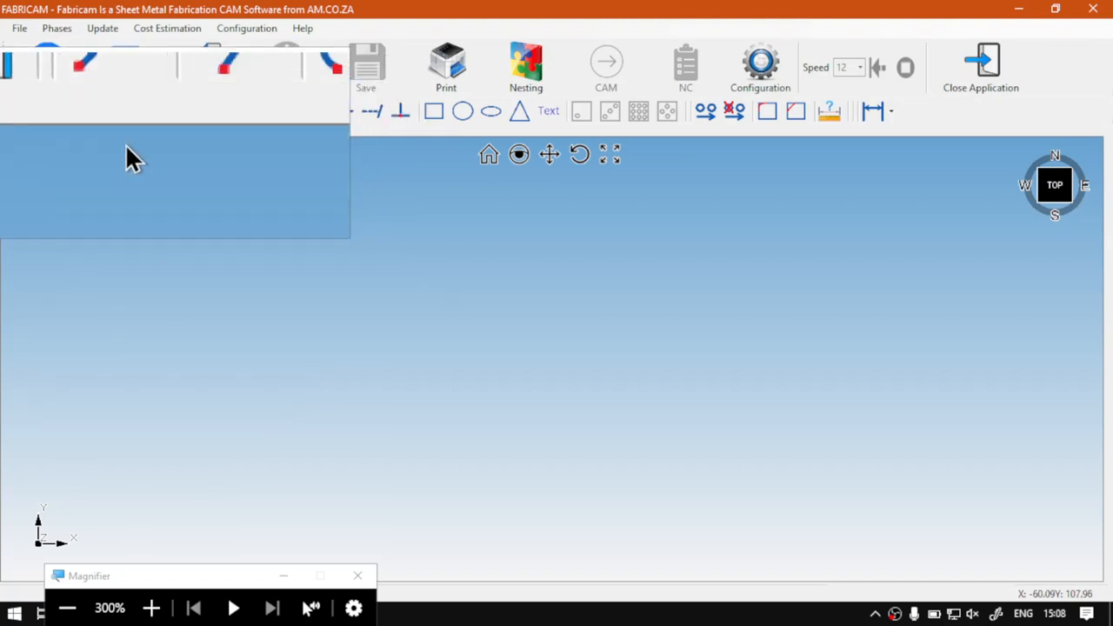
pyautogui.press('super+Escape')
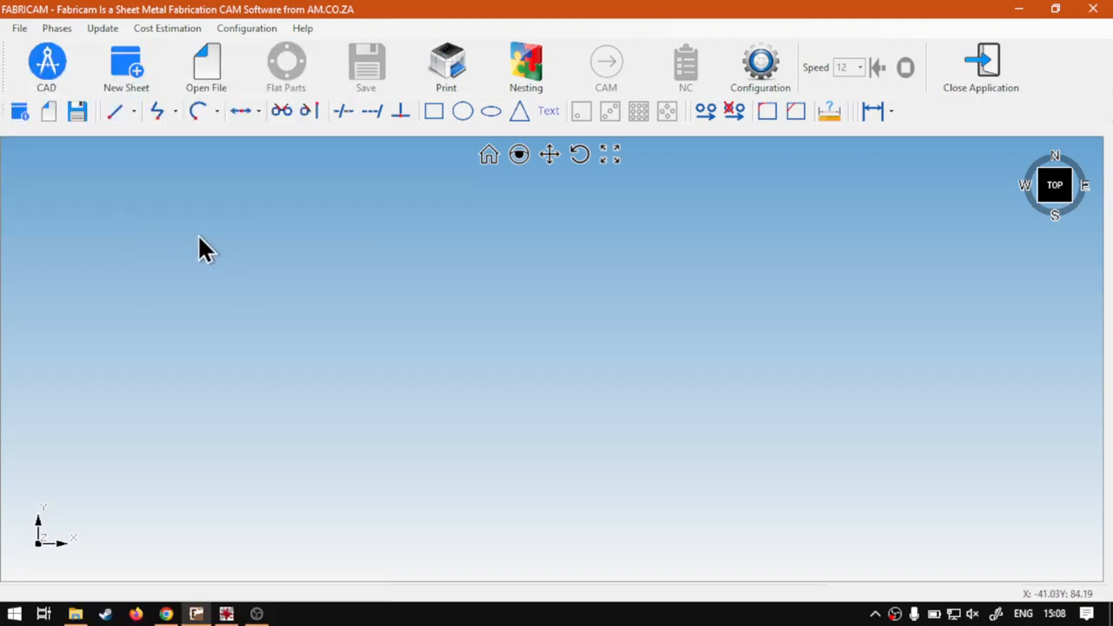
pyautogui.click(115, 118)
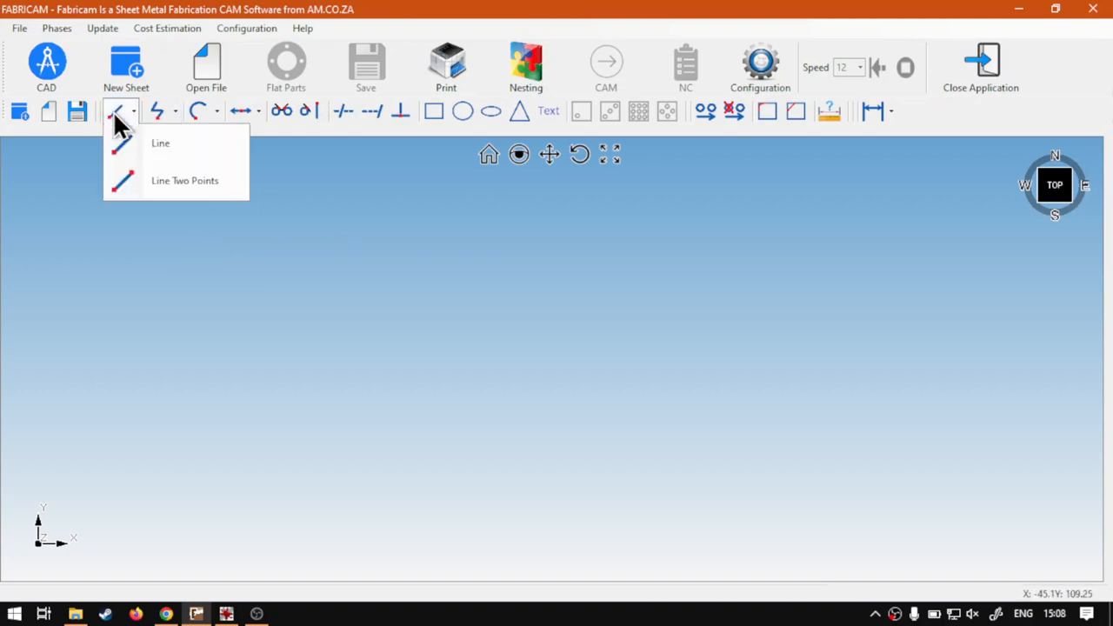
pyautogui.click(144, 144)
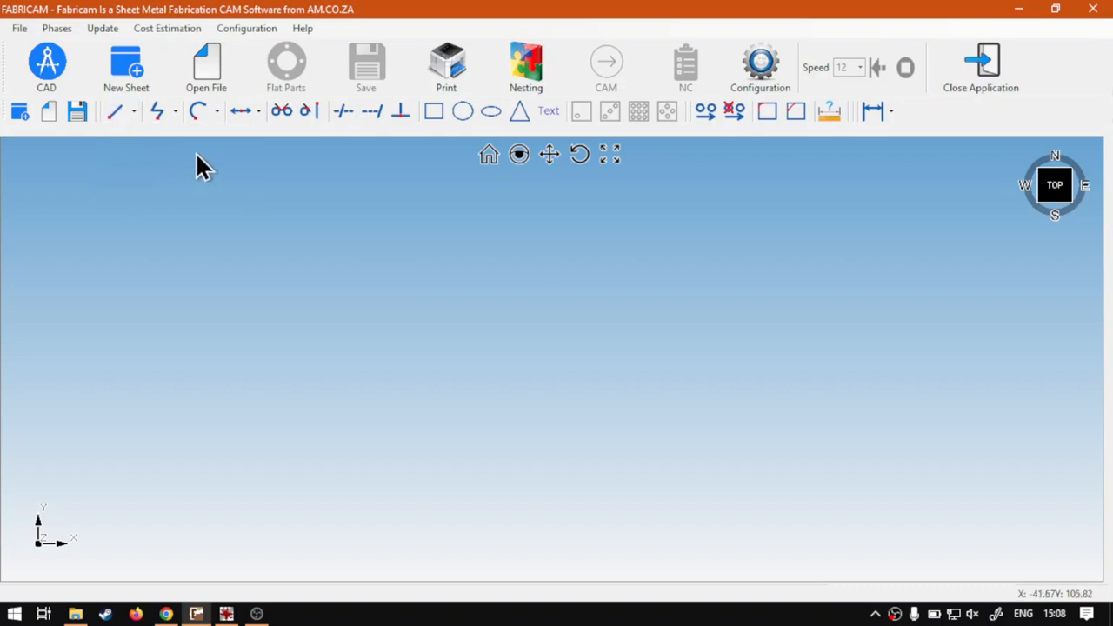
pyautogui.click(116, 111)
pyautogui.click(117, 110)
pyautogui.click(124, 117)
pyautogui.click(121, 121)
pyautogui.click(122, 124)
# Open the Line coordinate dialog, inspect its X1, Y1, X2 and Y2 fields, and close it without drawing.
pyautogui.click(134, 147)
pyautogui.press('l')
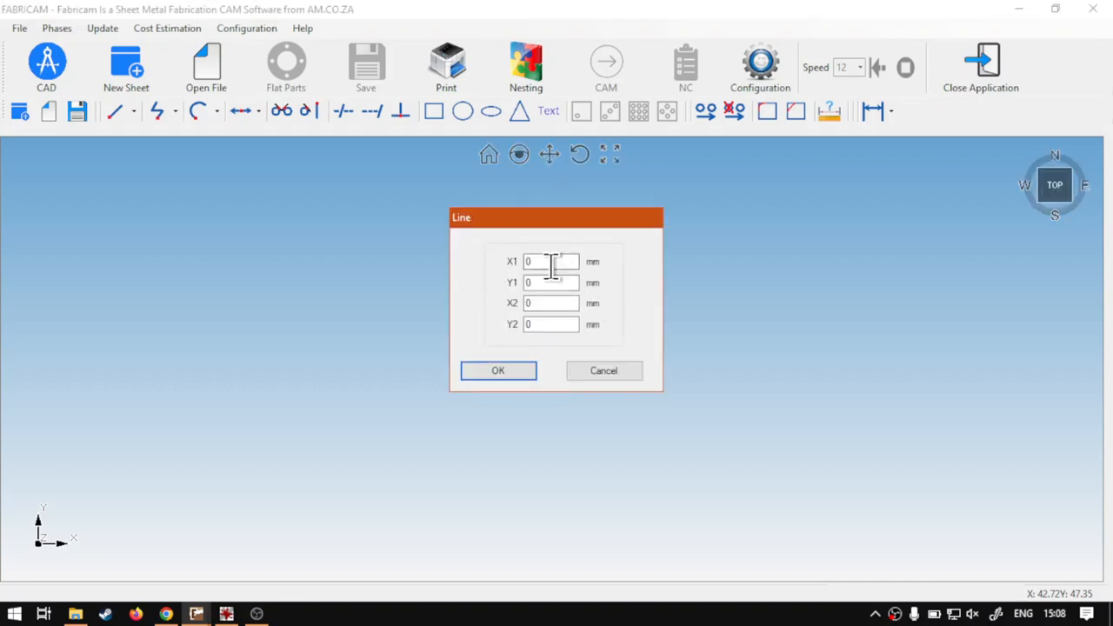
pyautogui.press('super+plus')
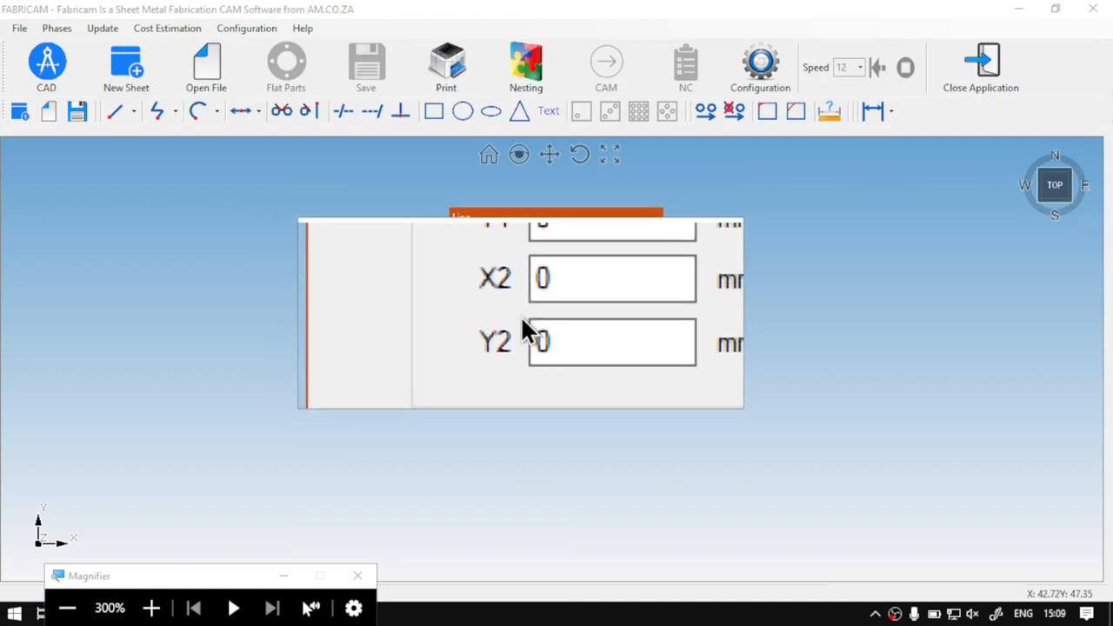
pyautogui.press('super+Escape')
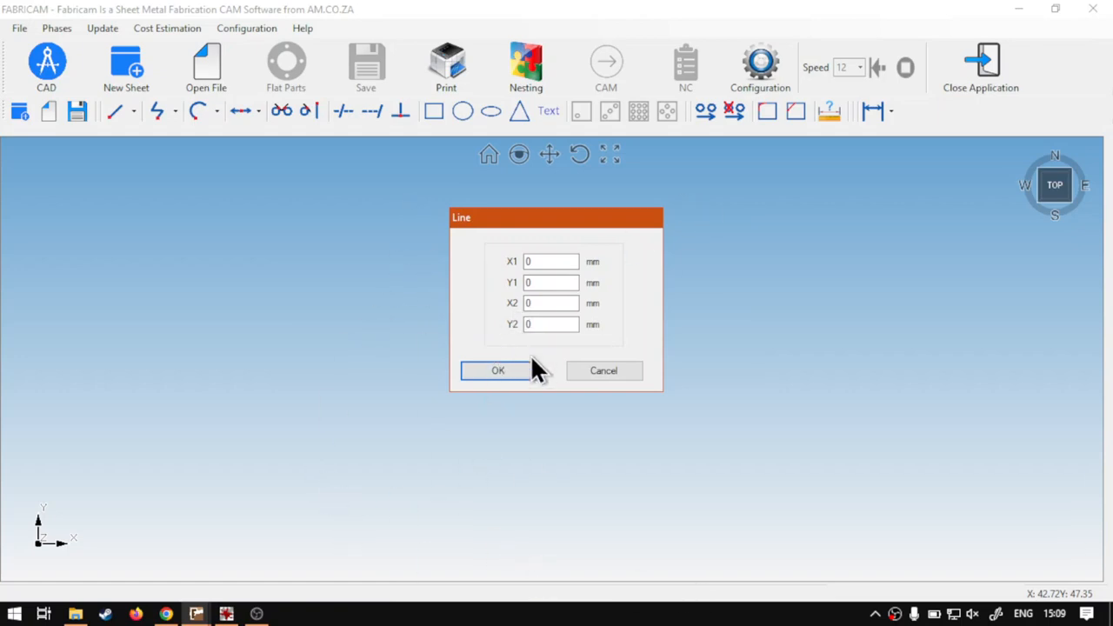
pyautogui.click(622, 373)
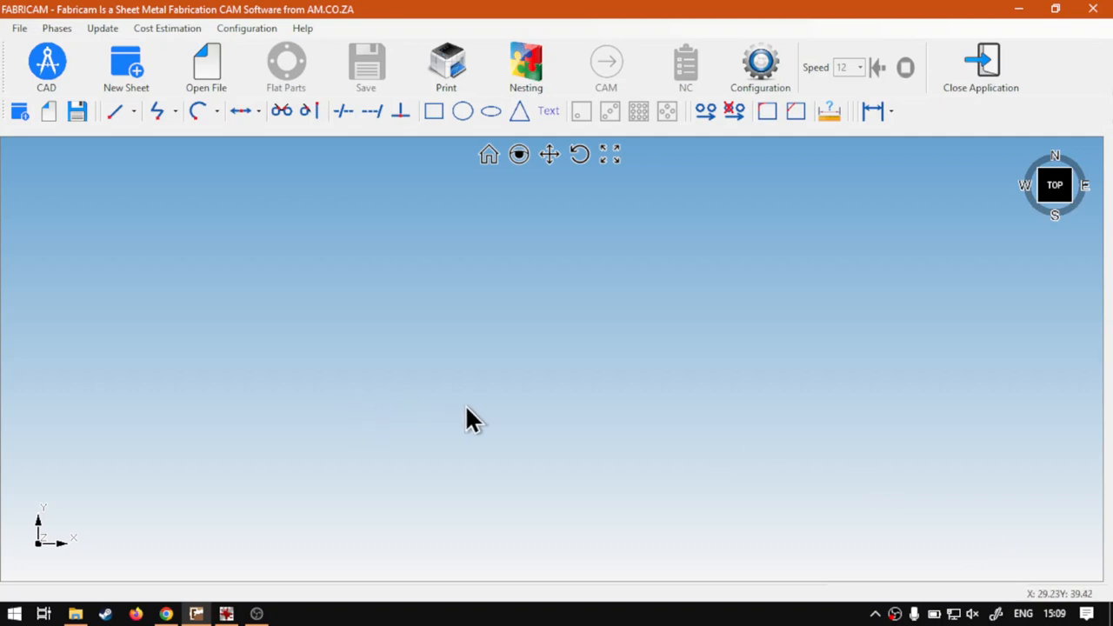
# Draw a horizontal line by coordinates from the origin (0, 0) to X 100, Y 0 mm.
pyautogui.click(124, 111)
pyautogui.click(158, 144)
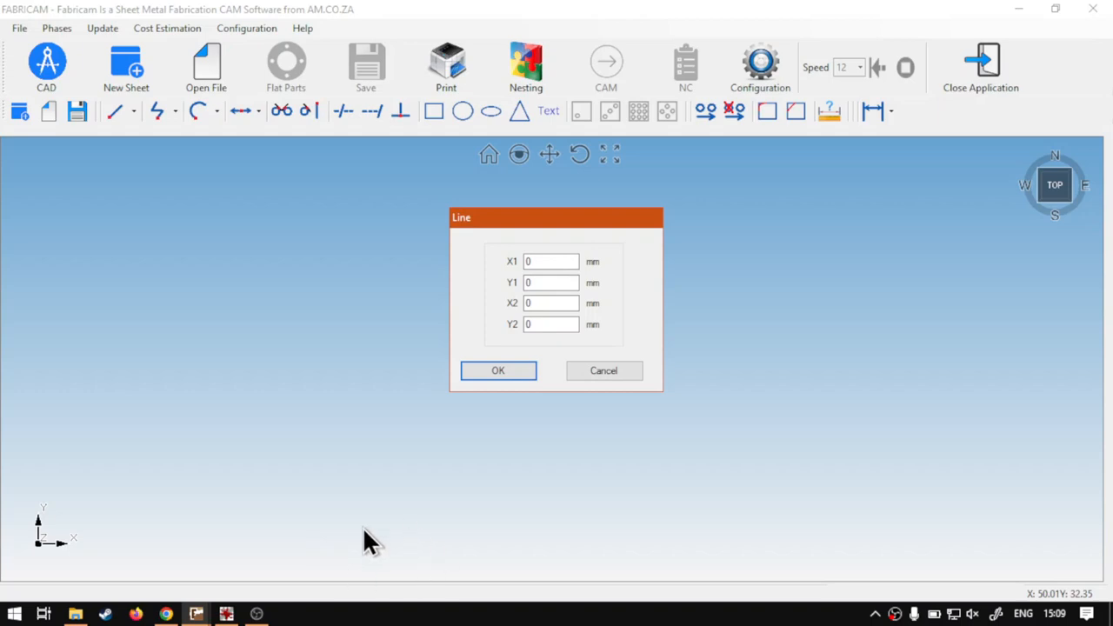
pyautogui.moveTo(573, 302); pyautogui.dragTo(522, 299)
pyautogui.click(497, 372)
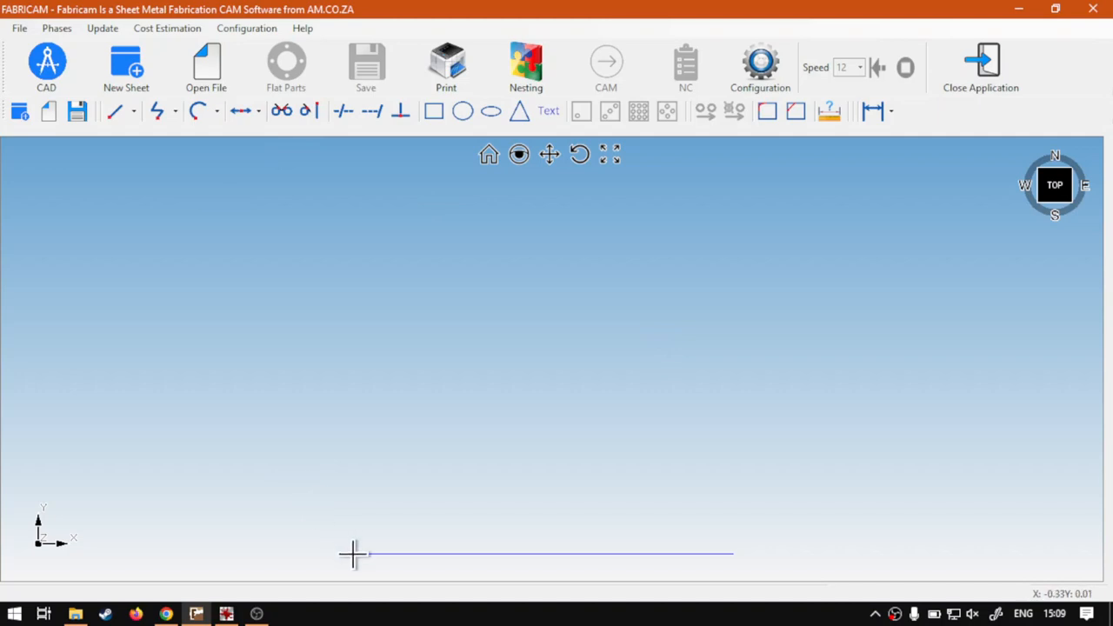
# Draw a vertical line by coordinates from the origin (0, 0) to X 0, Y 100 mm.
pyautogui.click(115, 113)
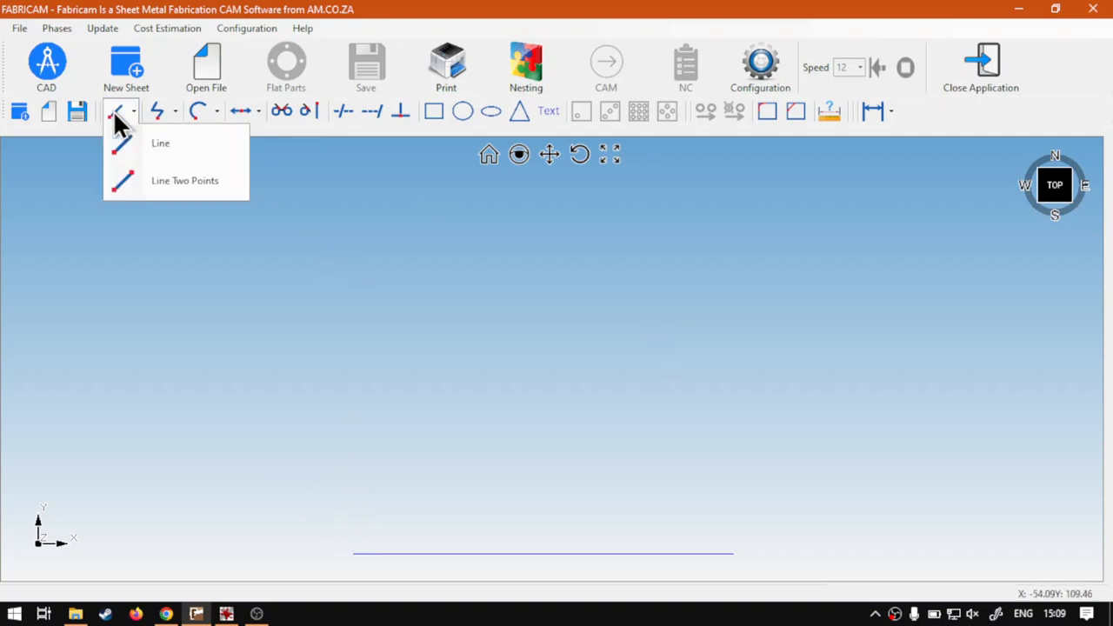
pyautogui.click(143, 142)
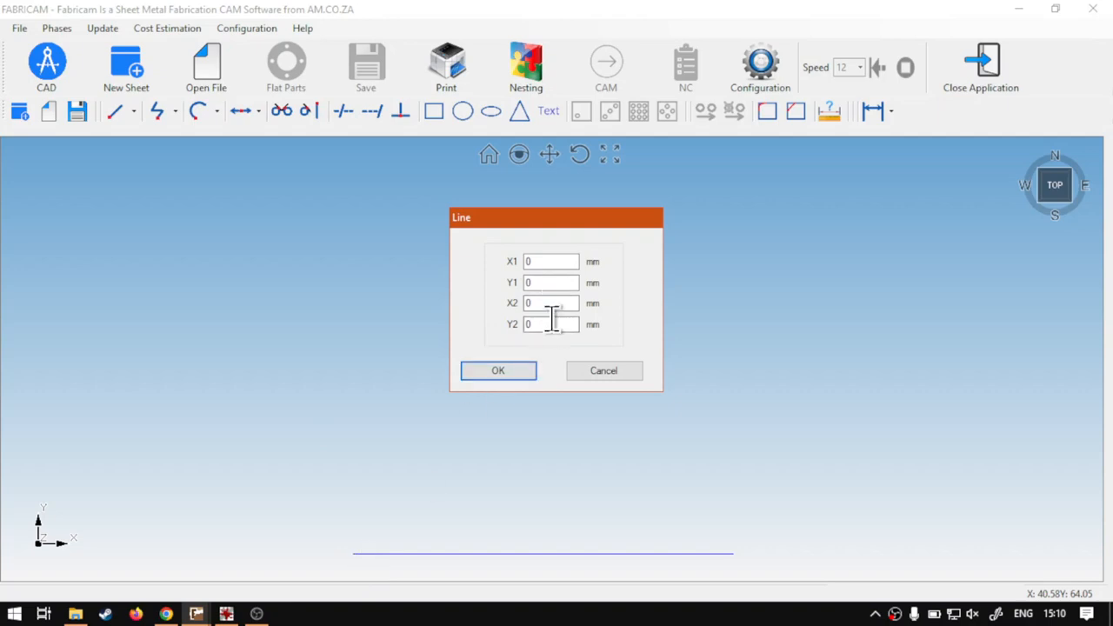
pyautogui.doubleClick(527, 323)
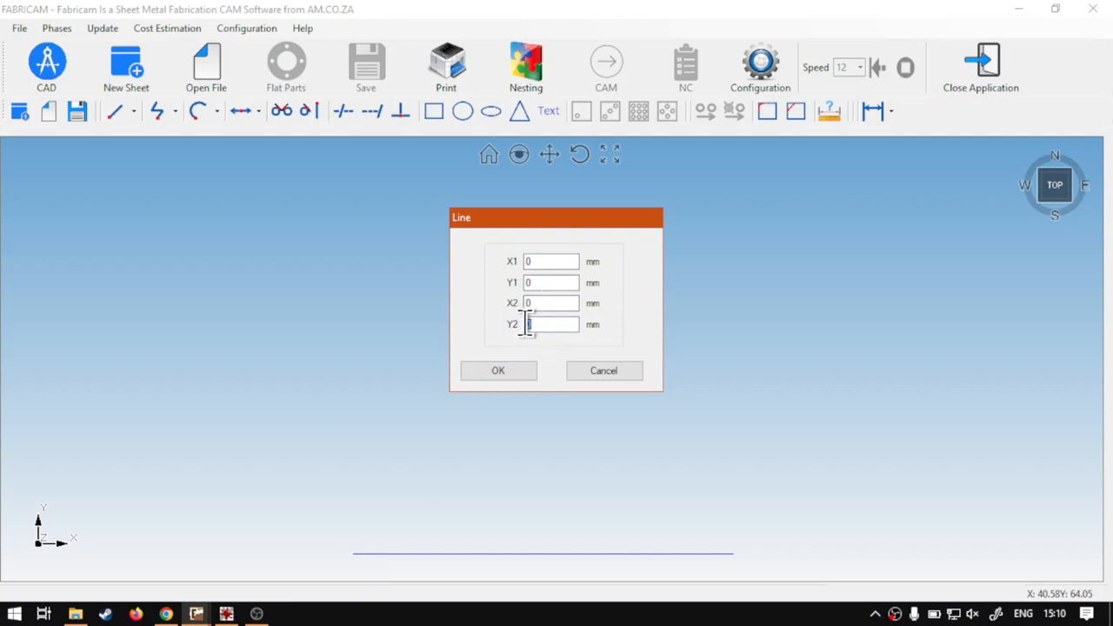
pyautogui.write('100')
pyautogui.click(520, 363)
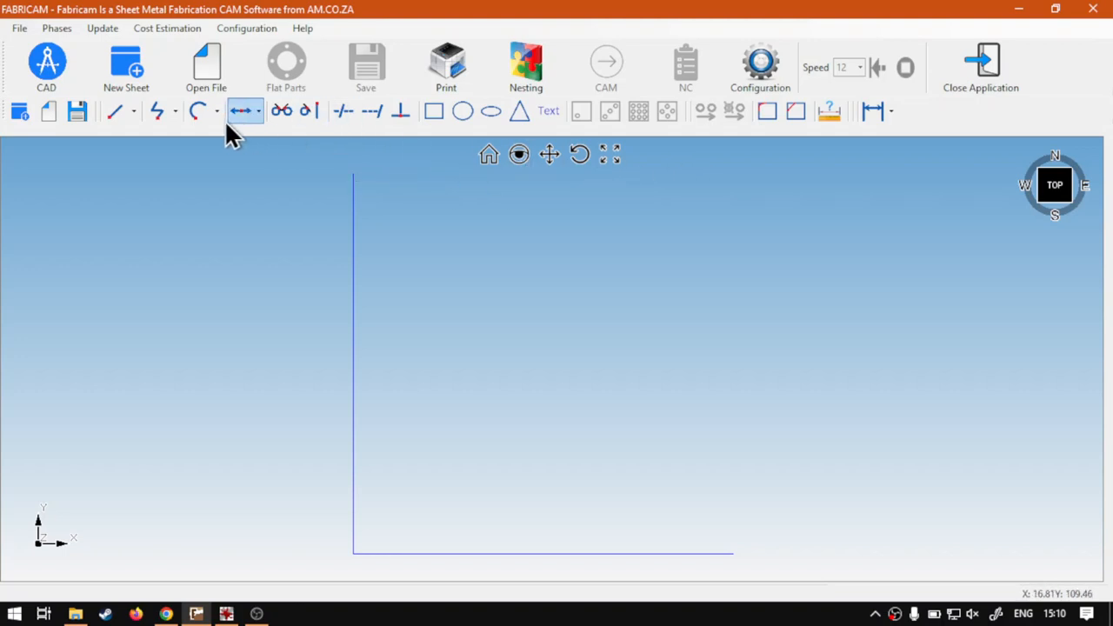
# Draw a horizontal line from X 0, Y 100 to X 100, Y 100 mm, starting at the vertical line's upper end.
pyautogui.click(131, 113)
pyautogui.click(119, 142)
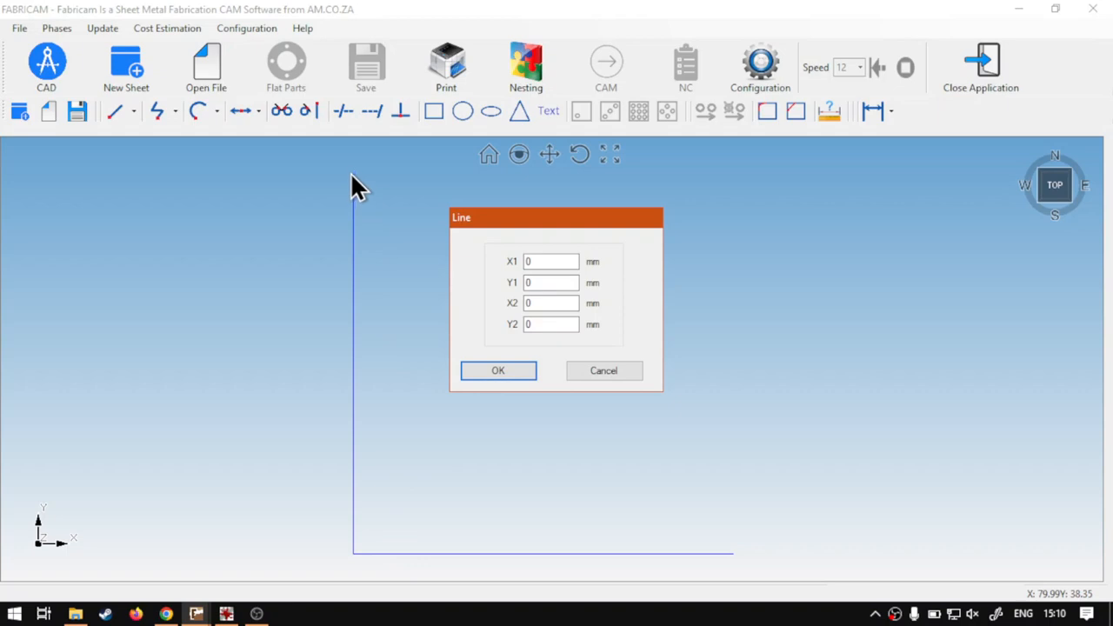
pyautogui.doubleClick(530, 283)
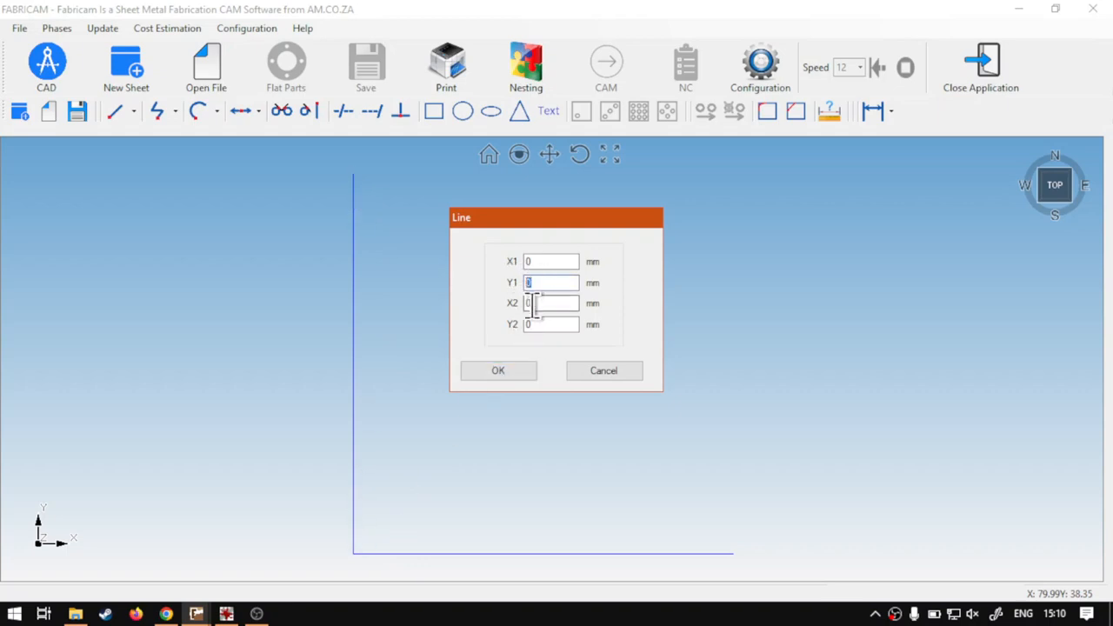
pyautogui.write('100')
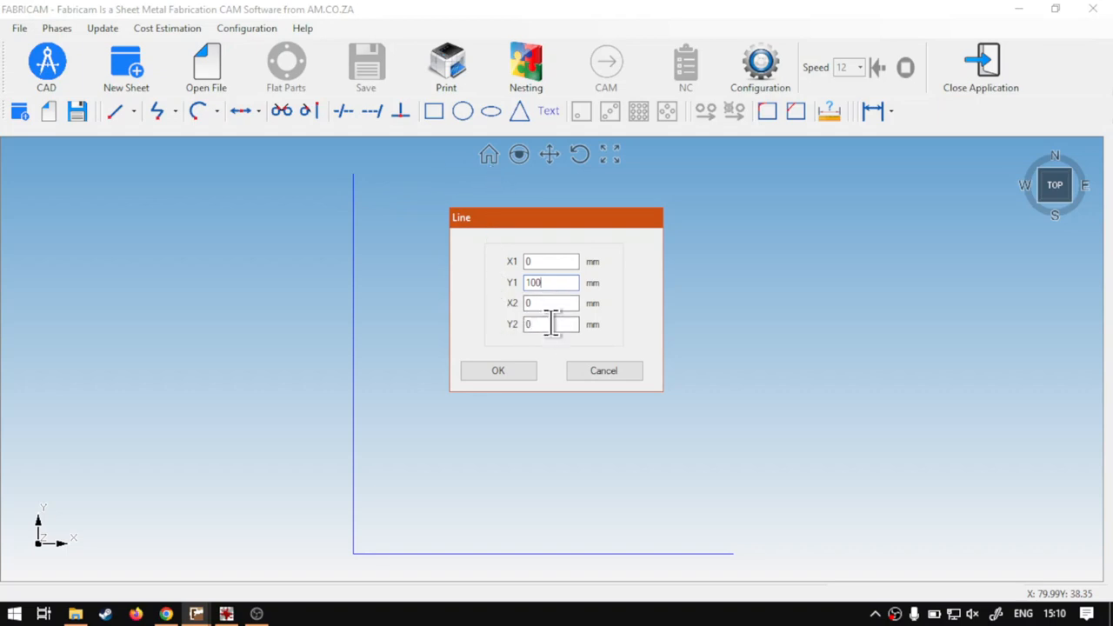
pyautogui.press('Tab')
pyautogui.write('100')
pyautogui.press('Tab')
pyautogui.write('100')
pyautogui.click(508, 367)
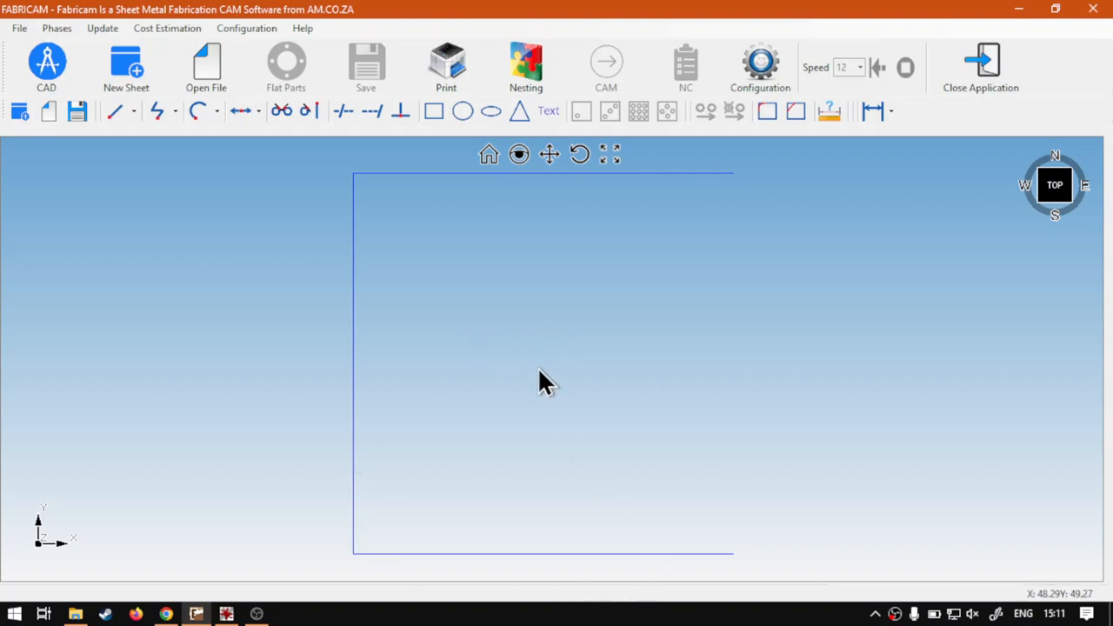
# Switch to Chrome and view the softwaretraining.co.za home page.
pyautogui.click(133, 112)
pyautogui.click(134, 112)
pyautogui.click(165, 614)
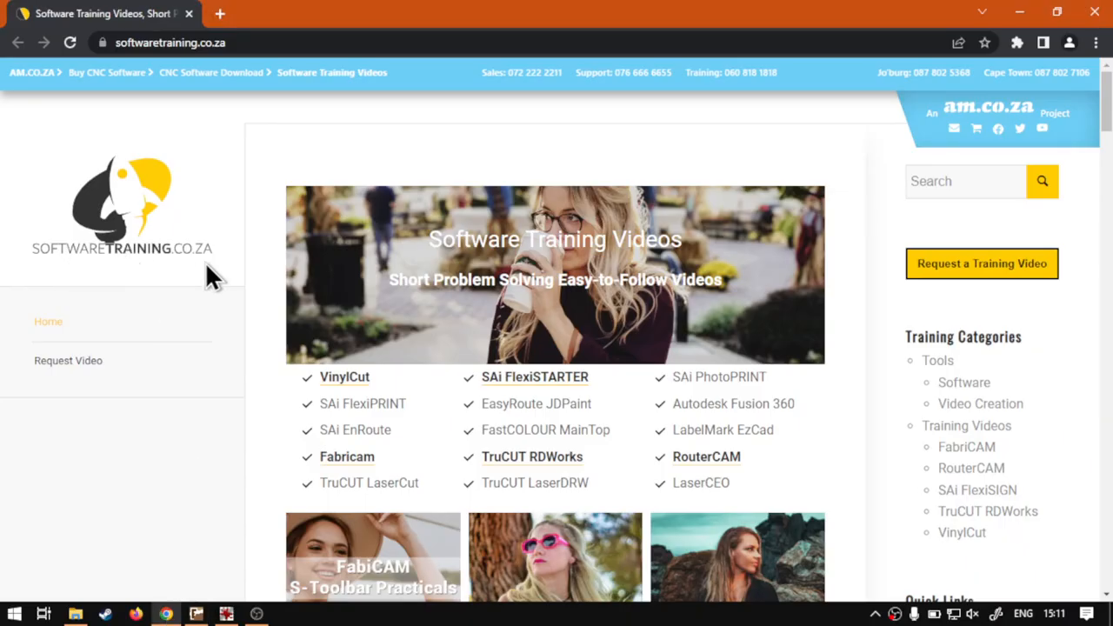